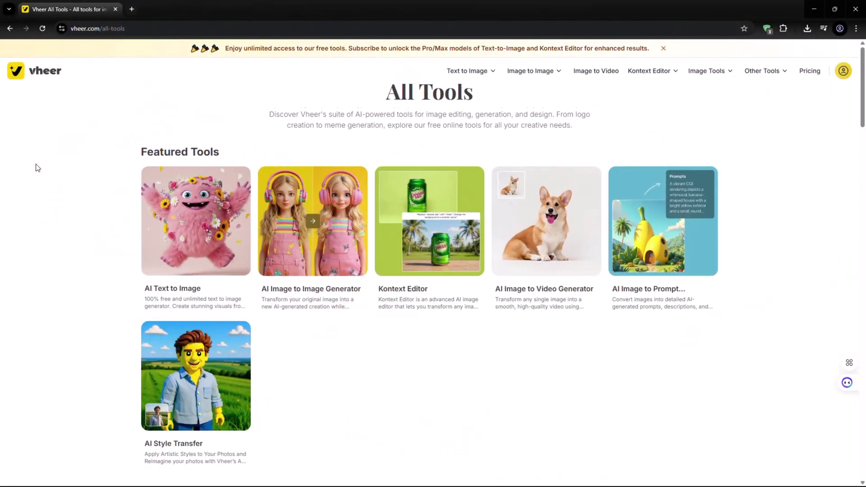
Scroll through the All Tools catalogue down to the footer
scroll(38, 168, down, 4)
scroll(38, 168, down, 10)
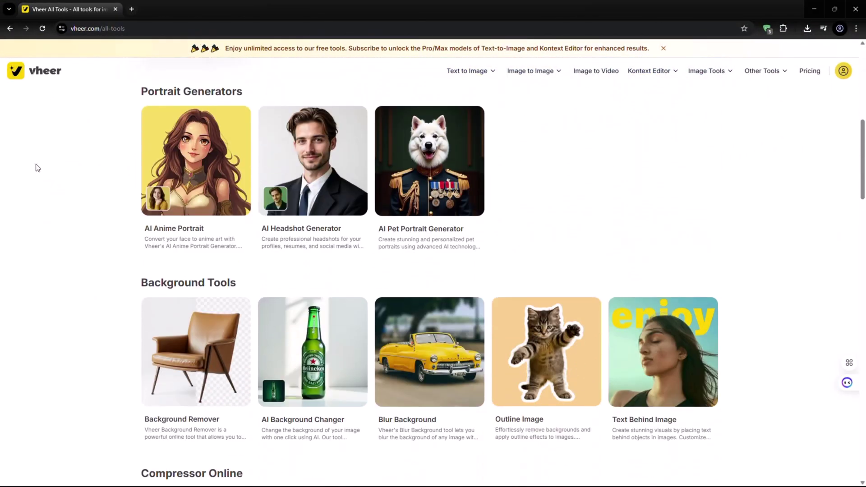
scroll(38, 168, down, 12)
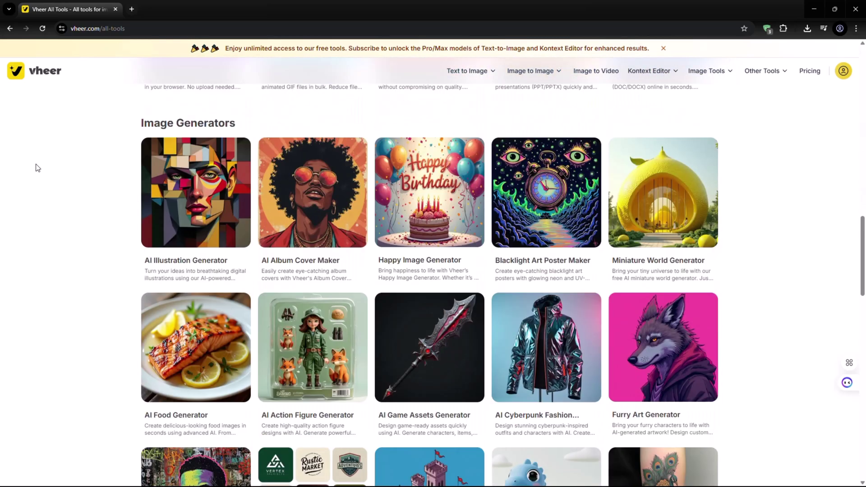
scroll(38, 167, down, 10)
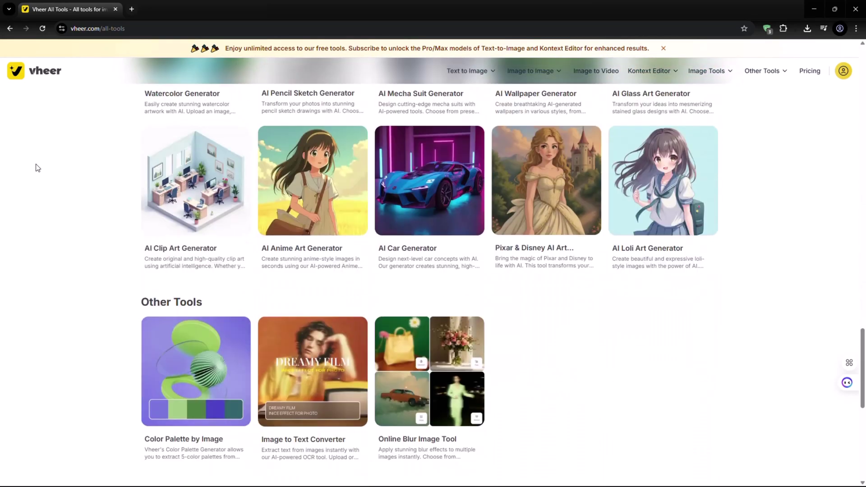
scroll(38, 172, down, 2)
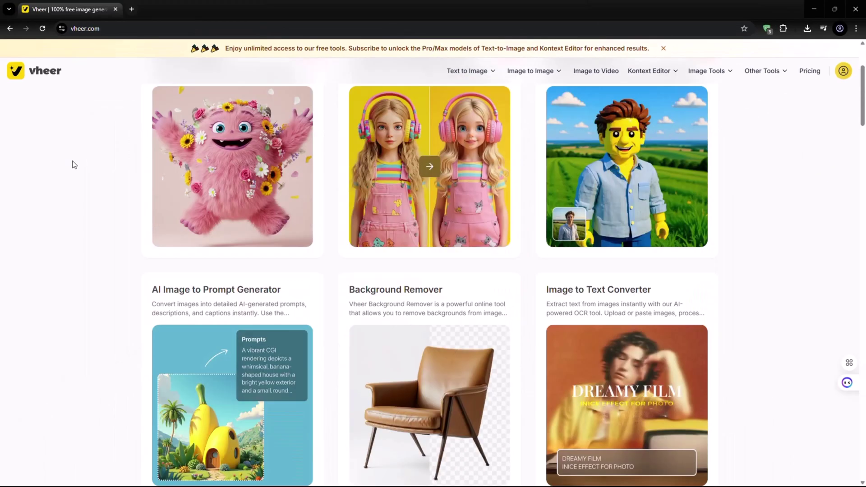
In Preview What's Possible, show the Anime & Manga, Tattoo Design, Product Photo, then Wallpaper examples
scroll(72, 161, down, 8)
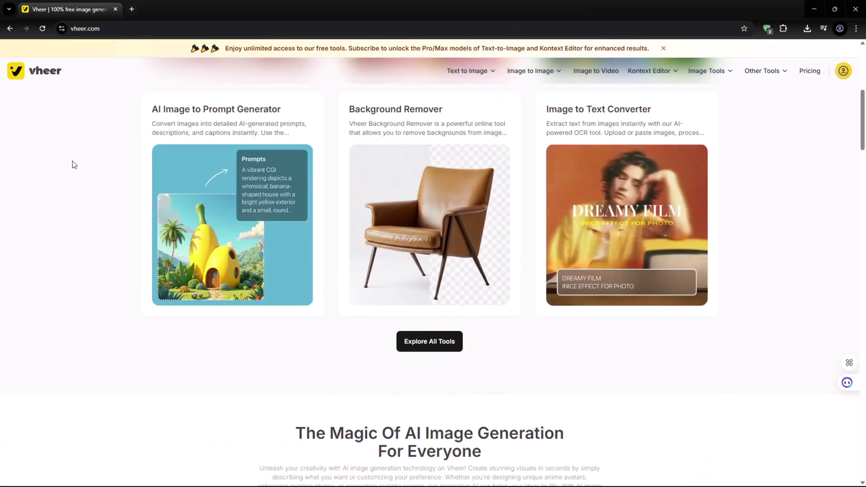
scroll(73, 162, down, 9)
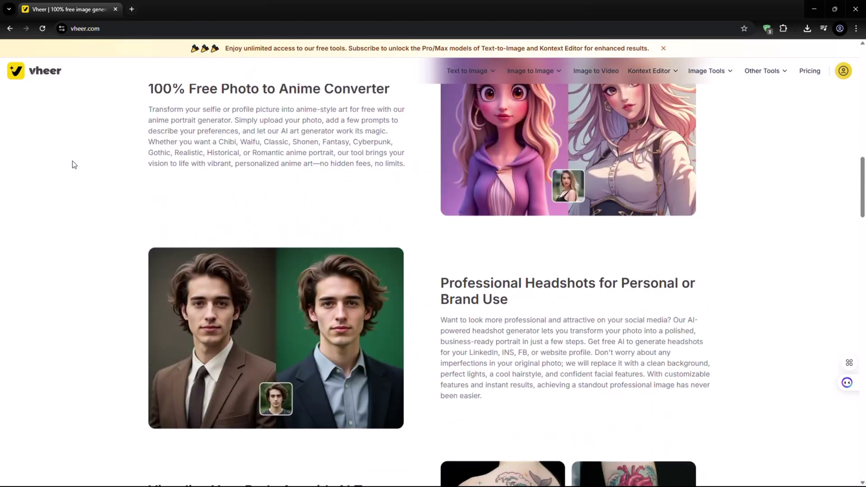
scroll(74, 165, down, 8)
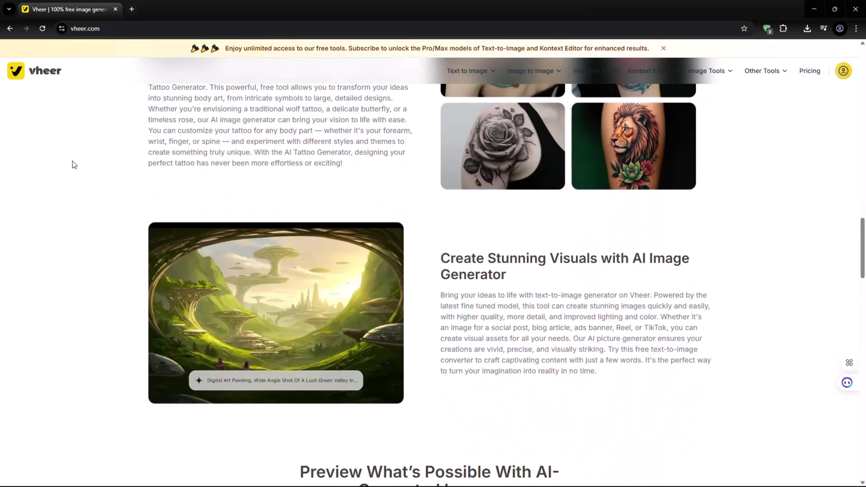
scroll(74, 165, down, 8)
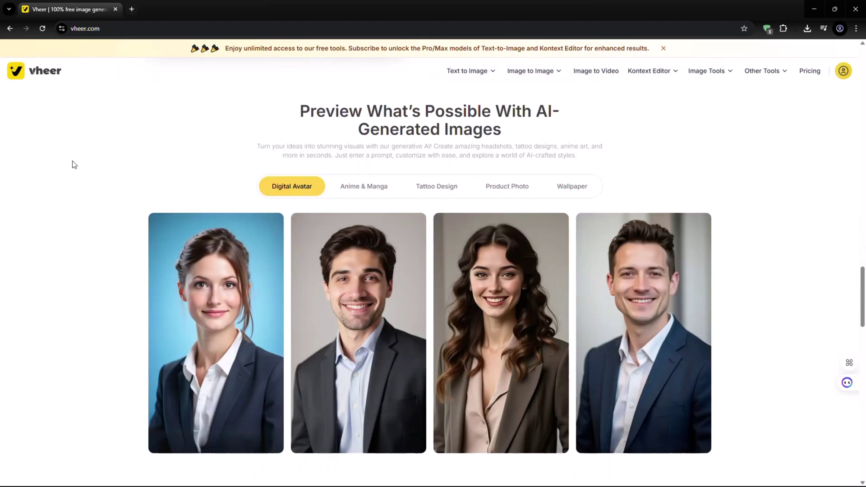
scroll(74, 164, down, 1)
click(370, 141)
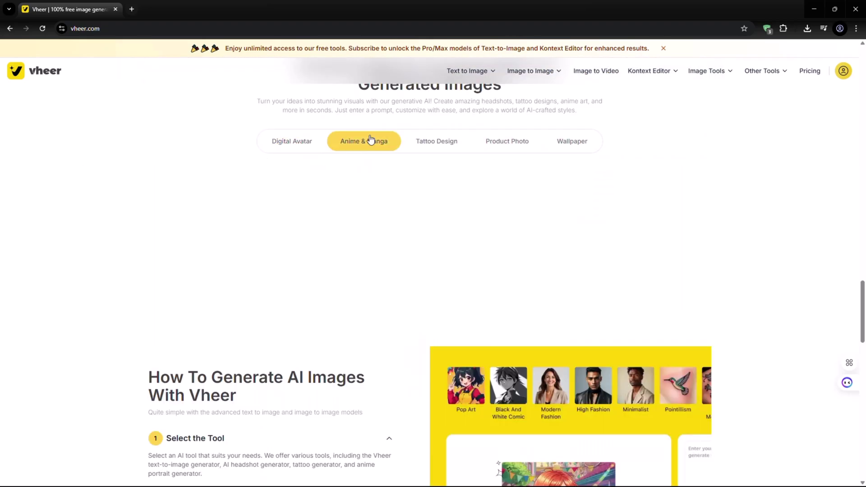
click(433, 140)
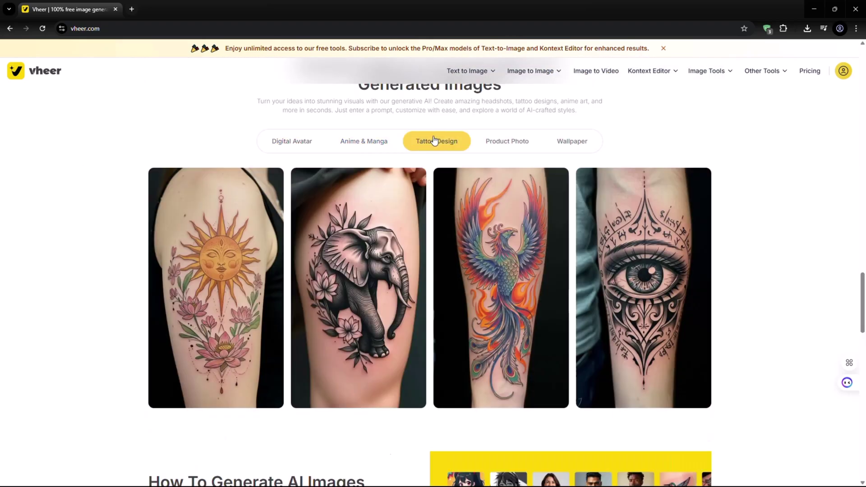
click(499, 141)
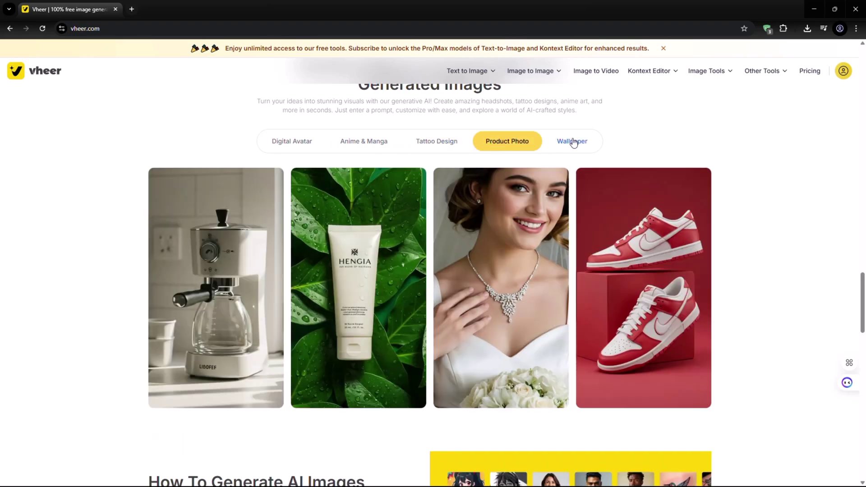
click(574, 143)
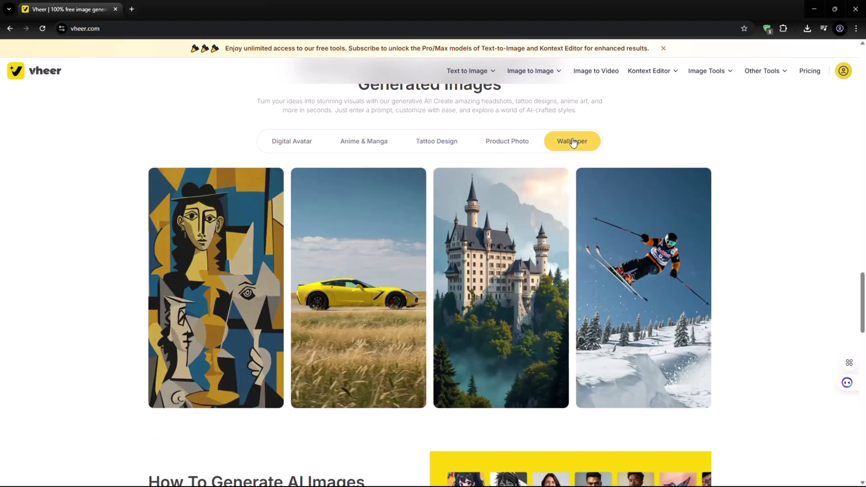
scroll(95, 199, down, 5)
Upload the file 'photo' of the woman in the pink dress into AI Style Transfer
drag(862, 316, 864, 77)
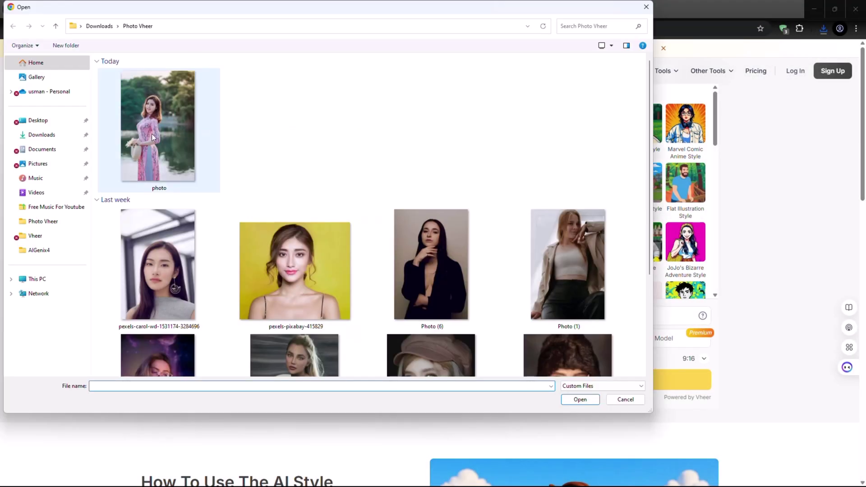
click(153, 137)
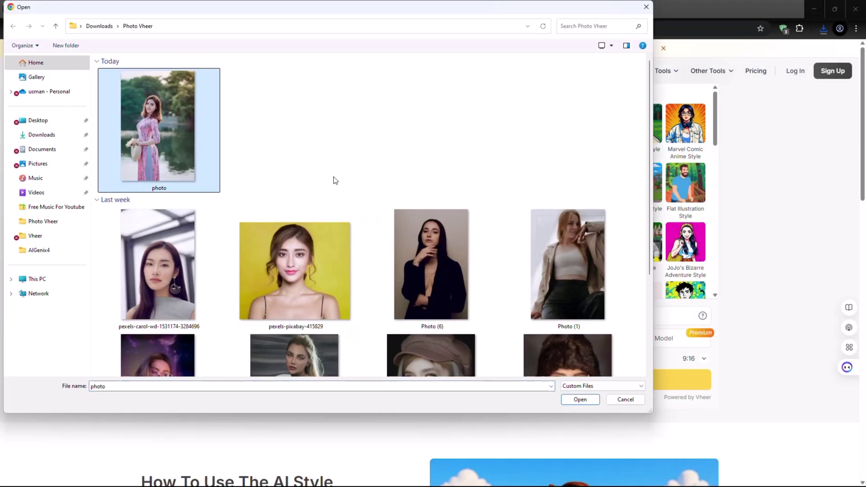
click(594, 402)
Browse the Choose Style grid, keep the 9:16 aspect ratio and start the restyle
scroll(627, 186, down, 6)
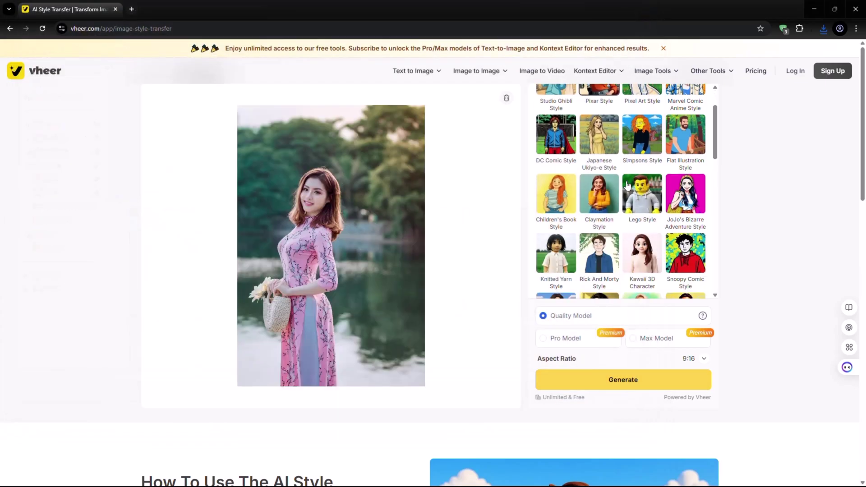
scroll(627, 186, down, 6)
scroll(629, 198, down, 4)
scroll(630, 200, up, 4)
scroll(668, 219, up, 12)
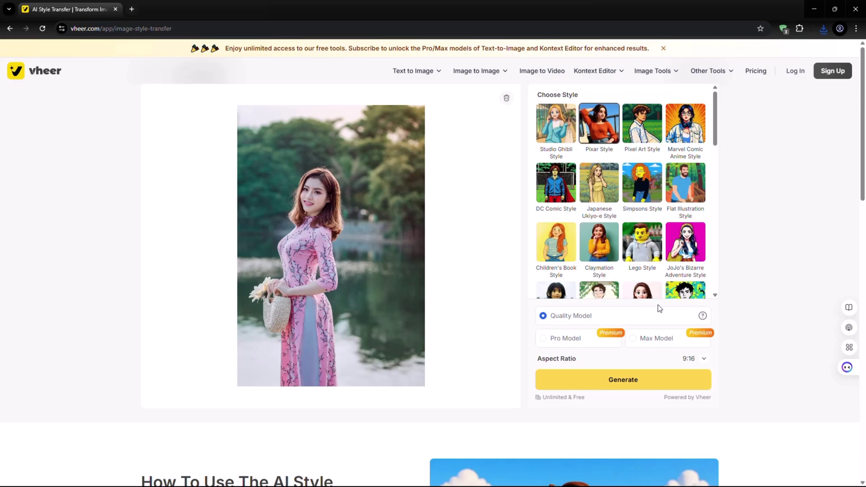
click(704, 359)
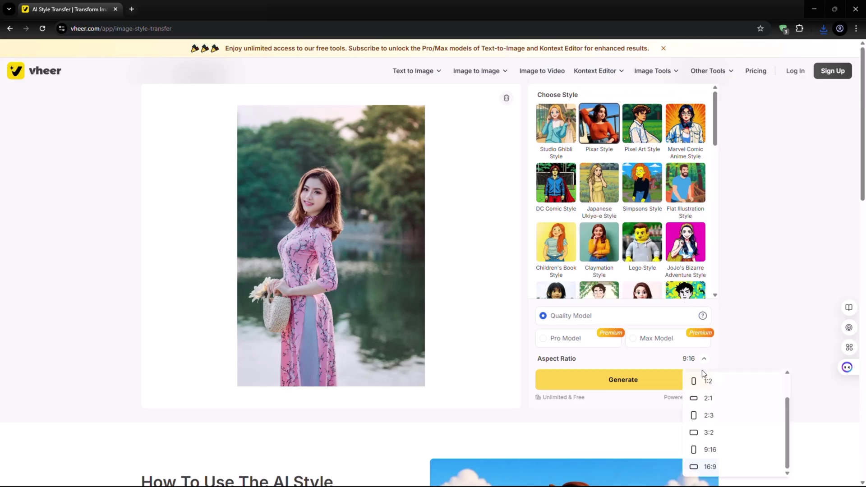
click(711, 450)
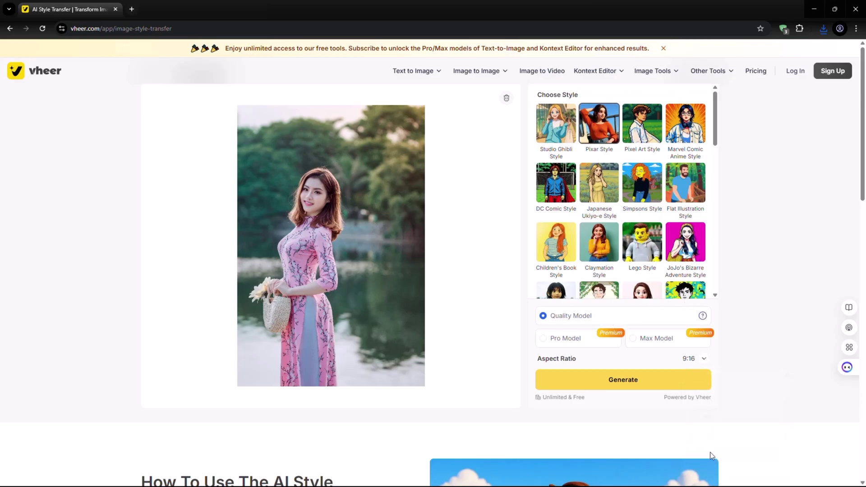
click(609, 387)
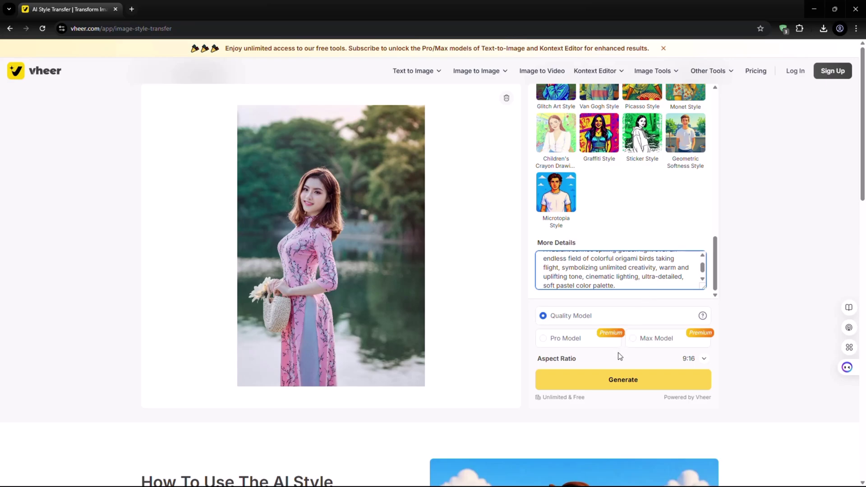
Generate the cartoon restyle with the origami-bird sunset details
click(628, 385)
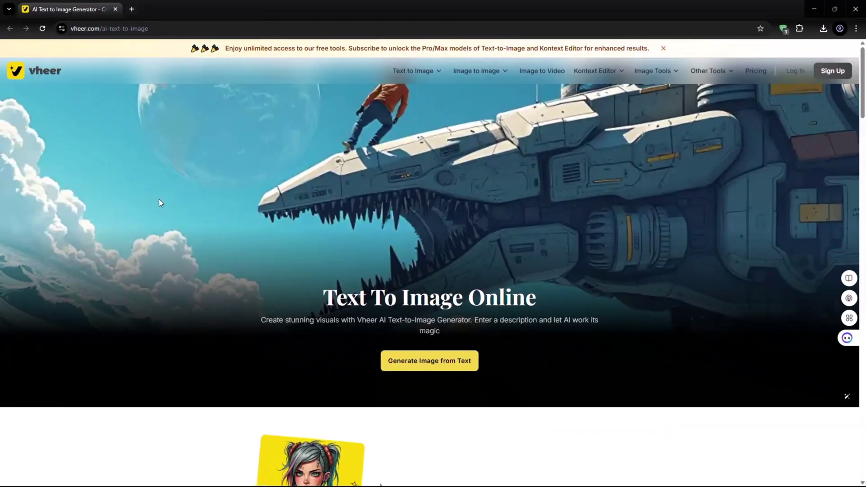
Scroll down the Text to Image landing page
scroll(749, 221, down, 7)
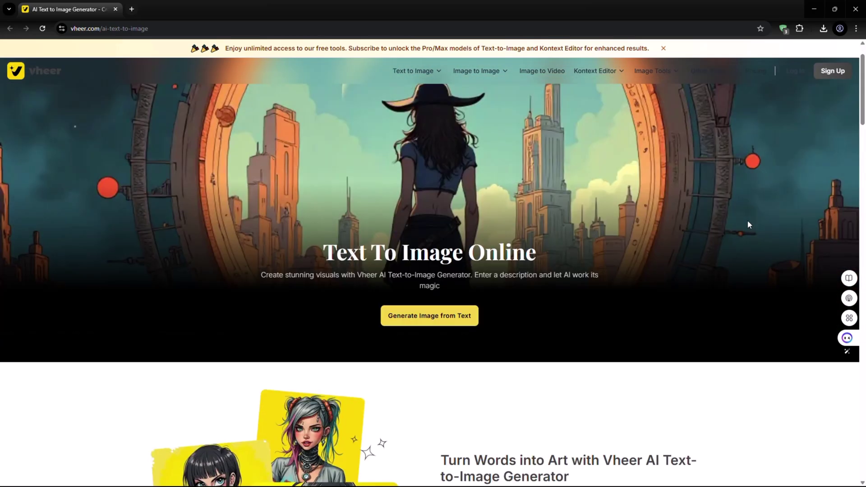
scroll(749, 225, down, 15)
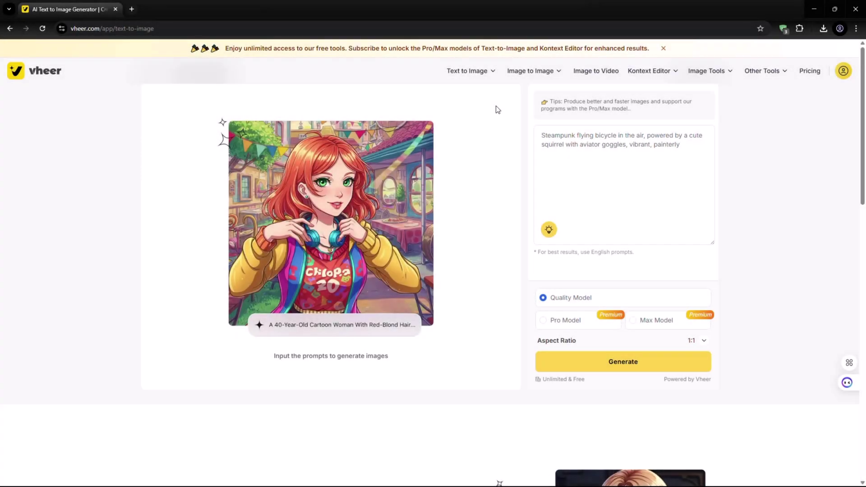
Paste the sunflower-field prompt and generate it at 9:16 aspect ratio
click(626, 144)
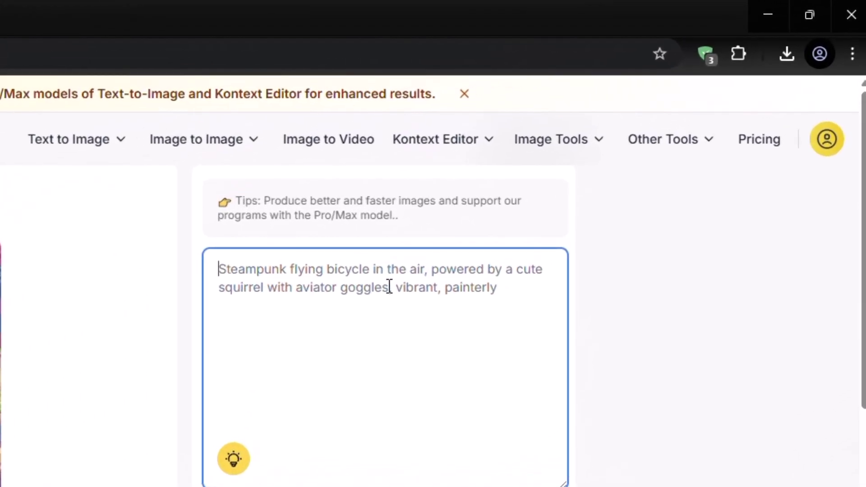
text(A young woman standing in a sunflower field during golden hour, wearing a white dress, soft natural lighting, captured in a close-up portrait style, ultra-realistic, 85mm lens, 4K resolution.)
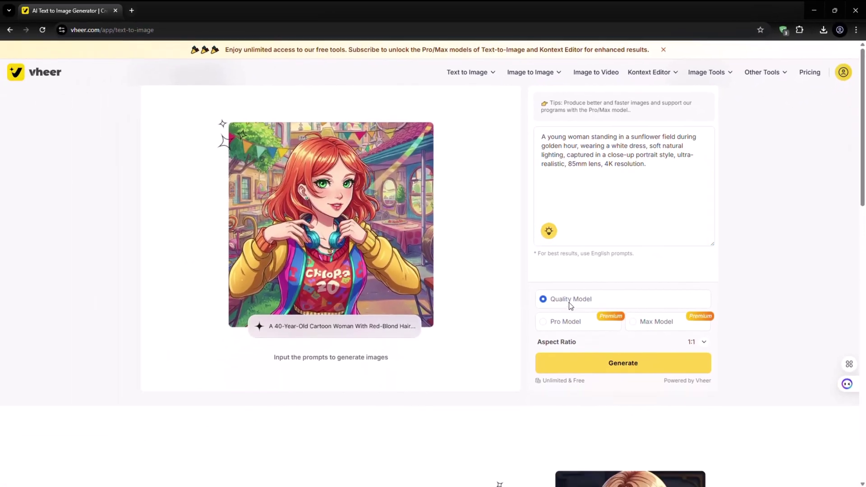
click(703, 342)
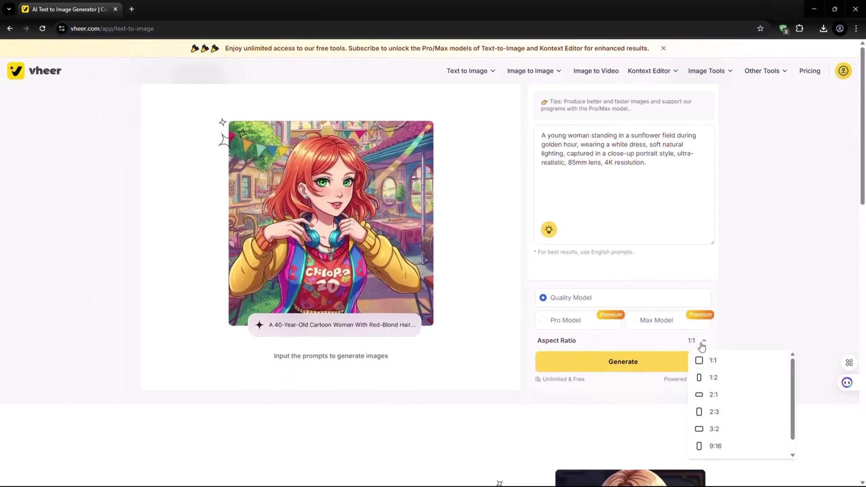
scroll(726, 435, down, 1)
click(716, 432)
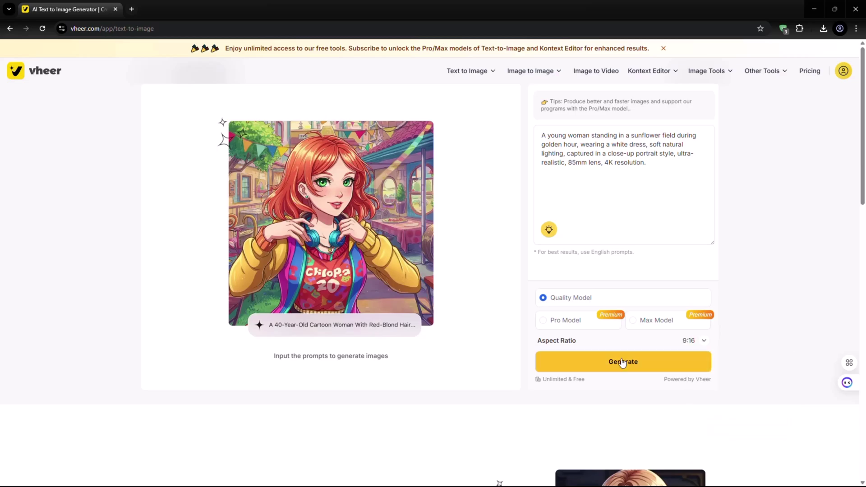
click(623, 361)
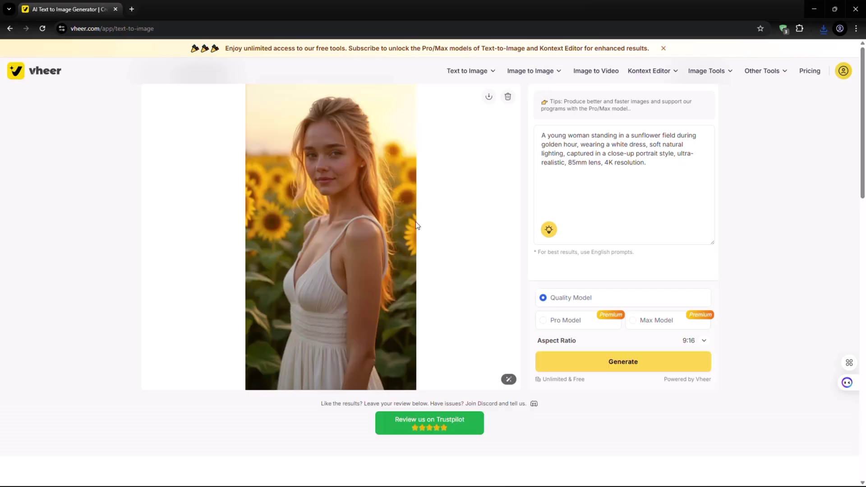
Replace the prompt with the anime girl rooftop prompt and generate it
click(632, 183)
key(ctrl+a)
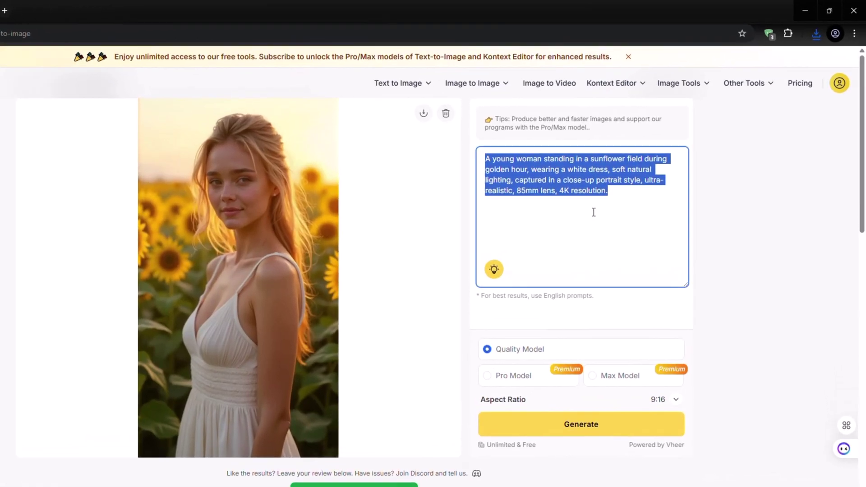
text(An anime girl with long pink hair standing on a rooftop at sunset, school uniform, cherry blossoms in the background, anime style, soft lighting, vibrant colors.)
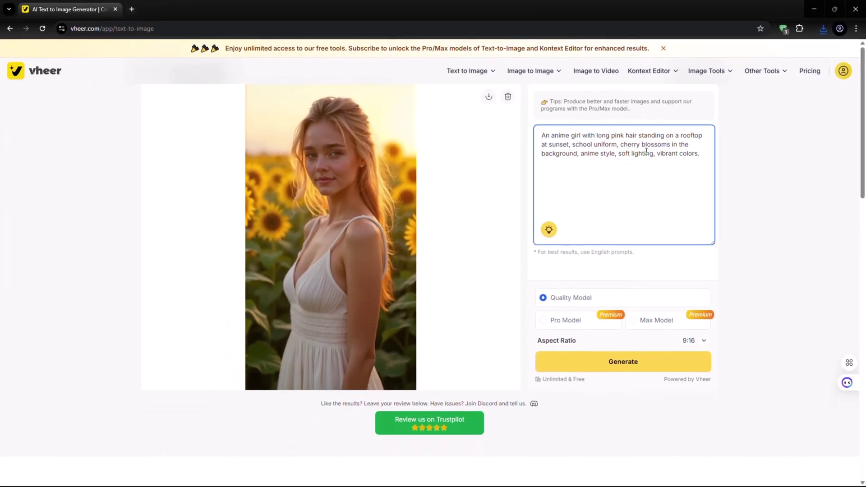
click(622, 364)
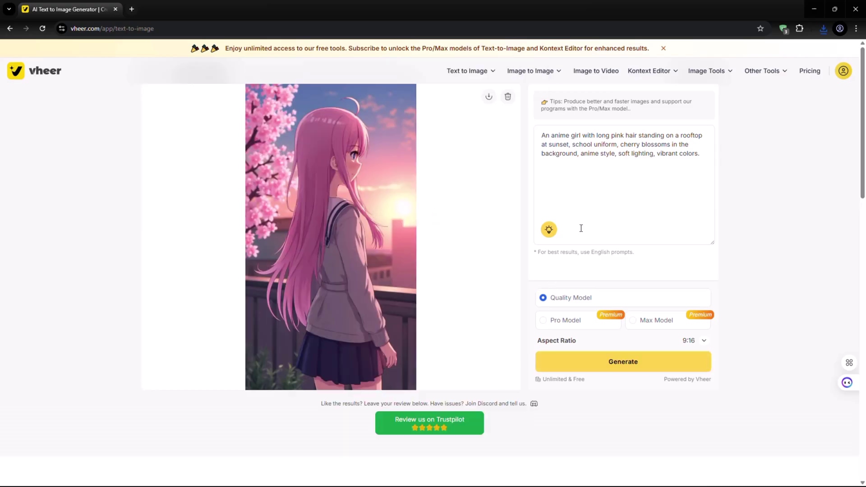
Cycle random example prompts to the steam-train adventurer one and generate the image
click(550, 231)
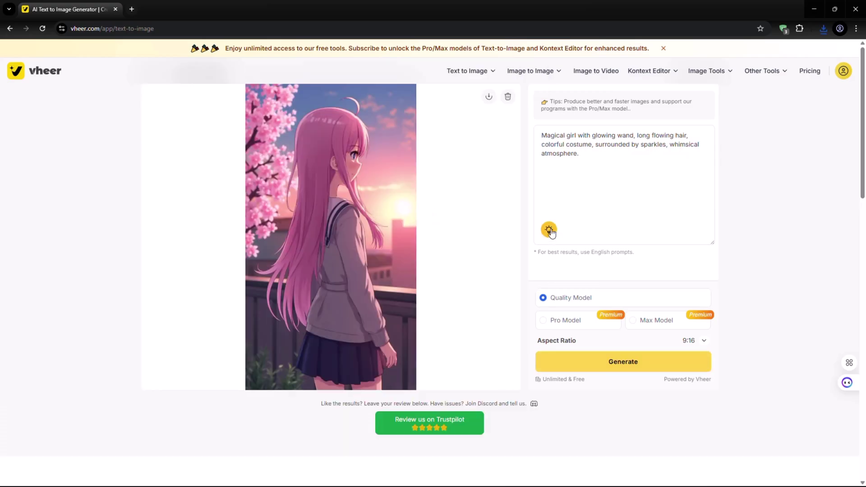
click(550, 230)
click(550, 230)
click(549, 230)
click(549, 230)
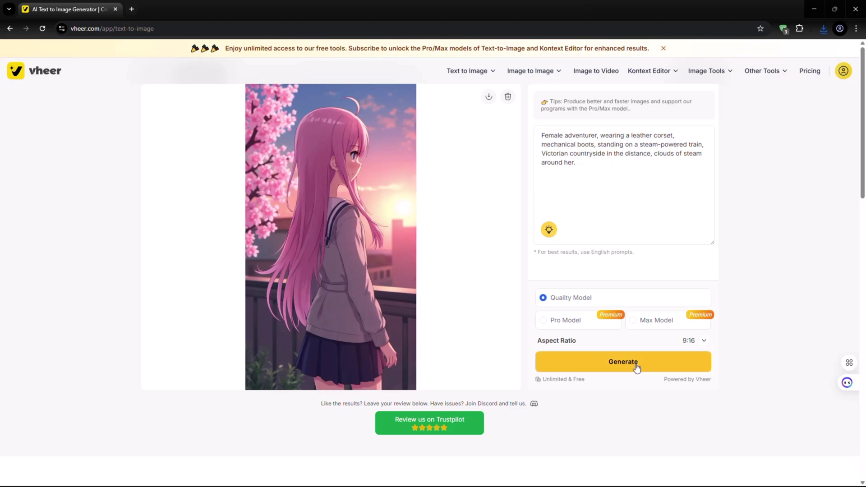
click(636, 365)
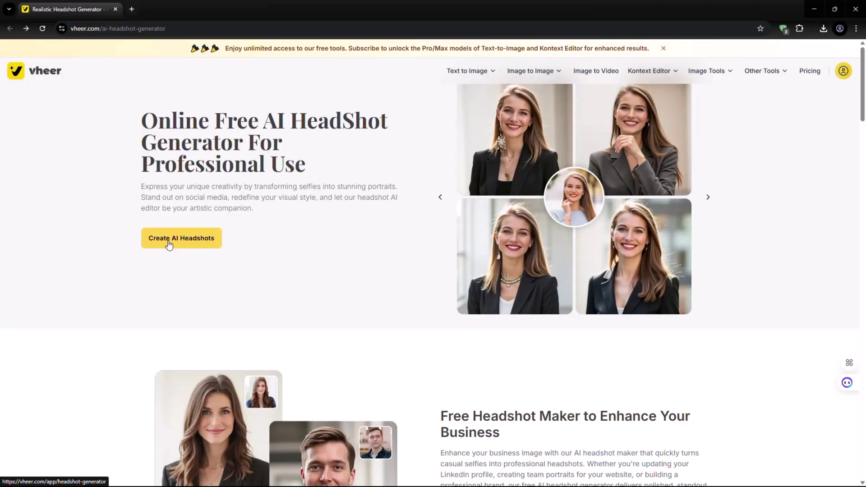
Open Create AI Headshots and upload the photo pexels-pixabay-415829
click(169, 245)
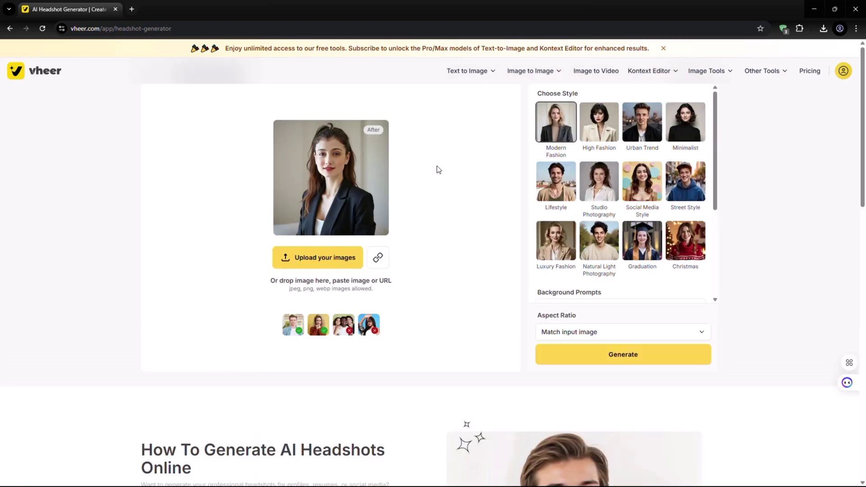
mouse_move(378, 231)
click(433, 149)
click(313, 145)
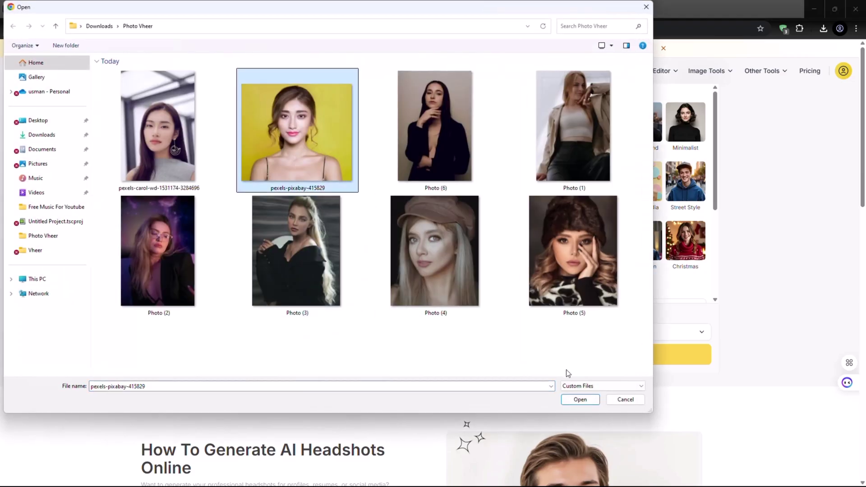
click(587, 400)
Review the background, expression, clothes and More Details prompts, enlarging the details box
scroll(623, 203, down, 3)
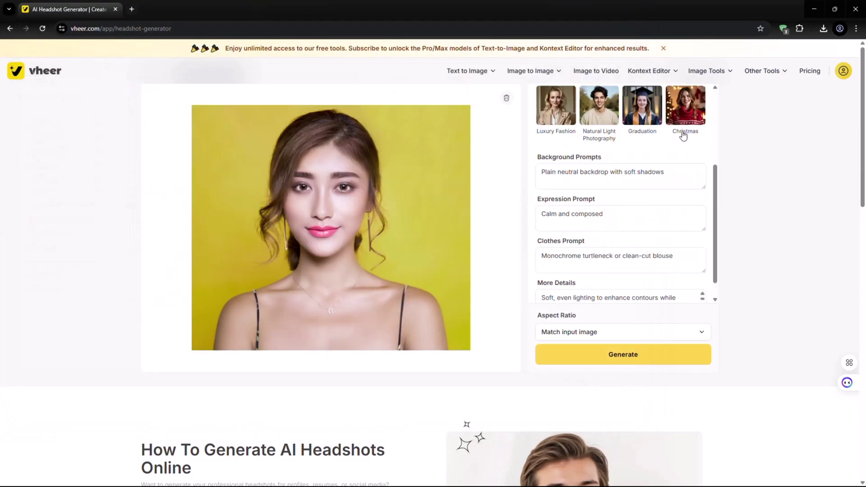
click(588, 173)
click(588, 214)
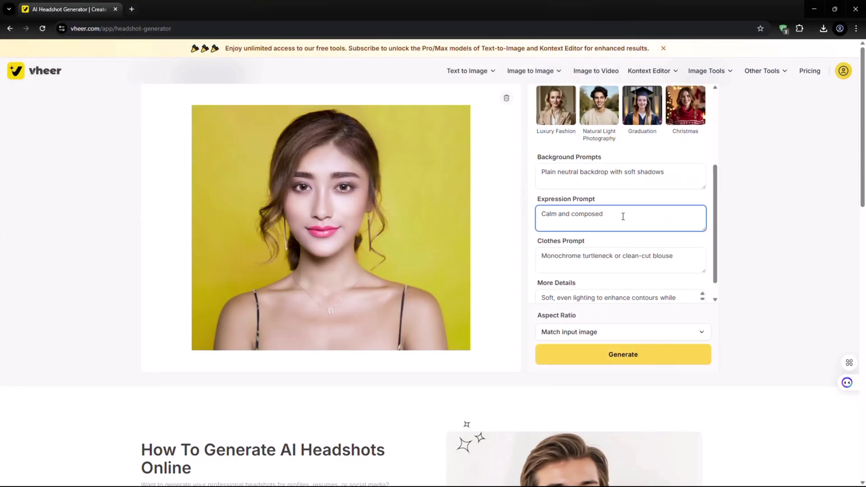
scroll(618, 221, down, 1)
click(596, 239)
scroll(599, 243, down, 3)
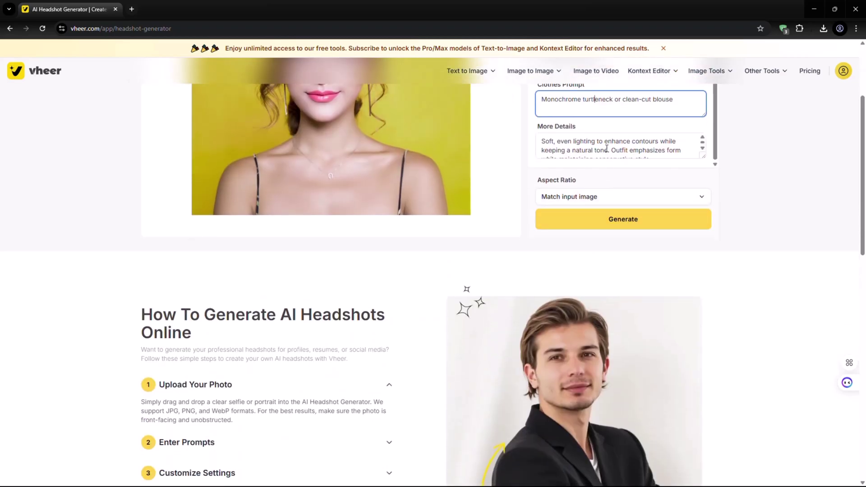
scroll(429, 198, up, 3)
click(602, 279)
drag(704, 291, 704, 315)
Set the headshot aspect ratio to 9:16 and generate it
click(632, 332)
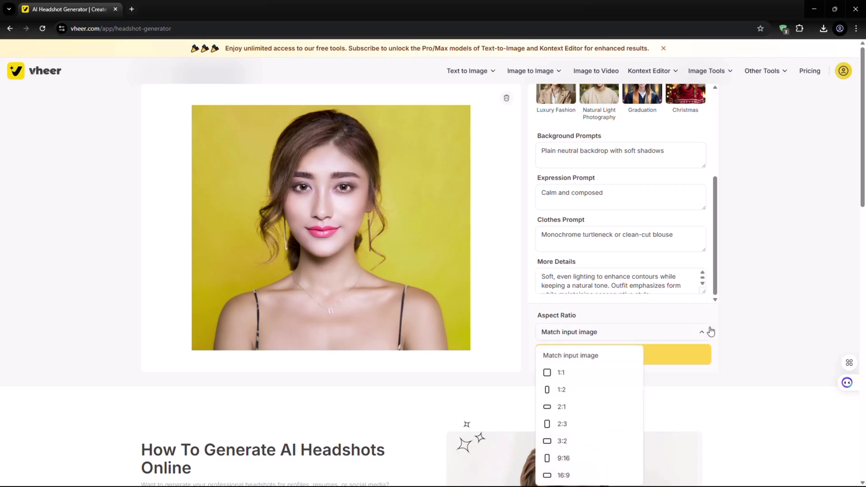
click(587, 457)
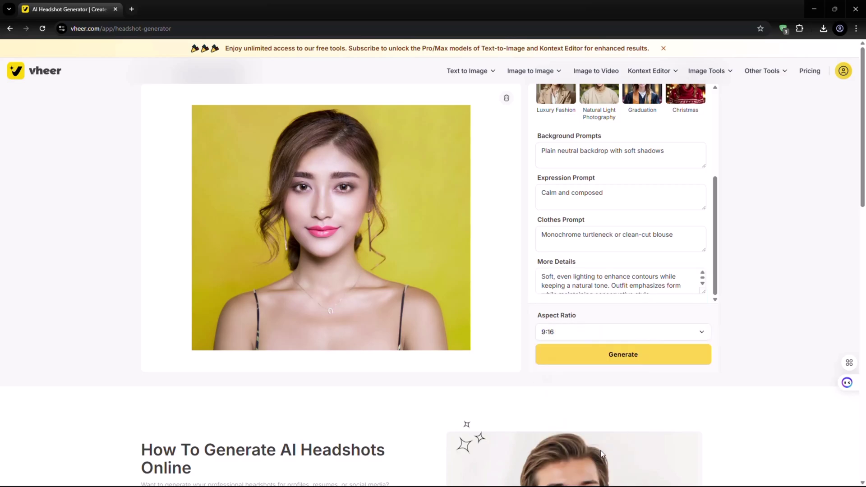
click(632, 355)
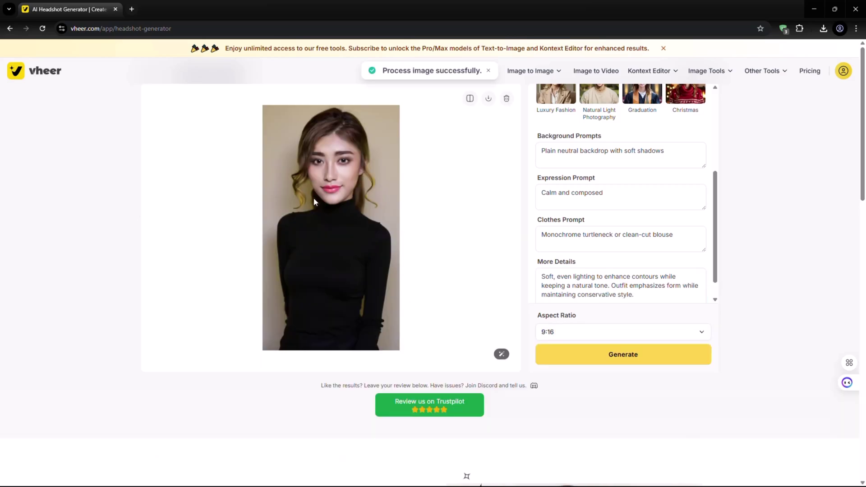
Download the turtleneck headshot, then generate a Social Media Style headshot from the new photo
scroll(647, 163, up, 4)
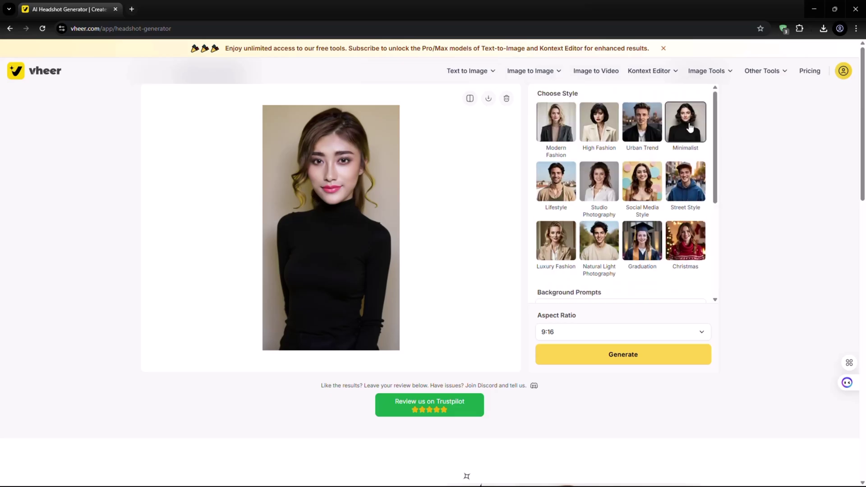
click(490, 99)
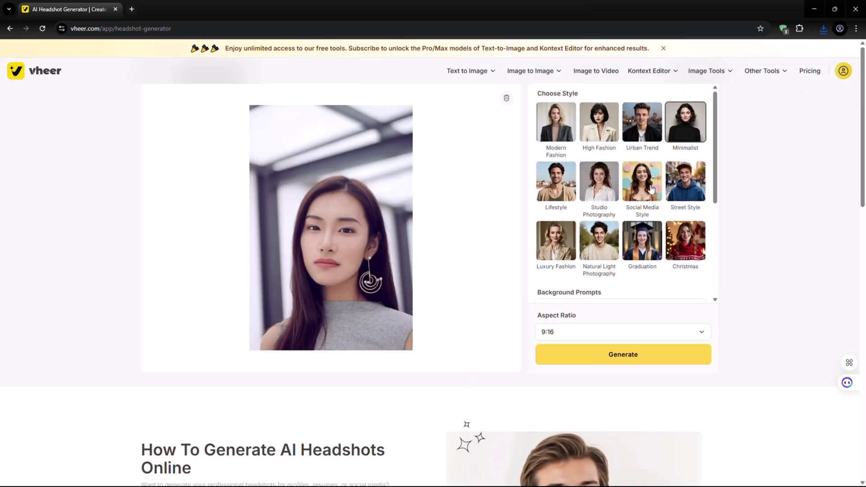
click(652, 189)
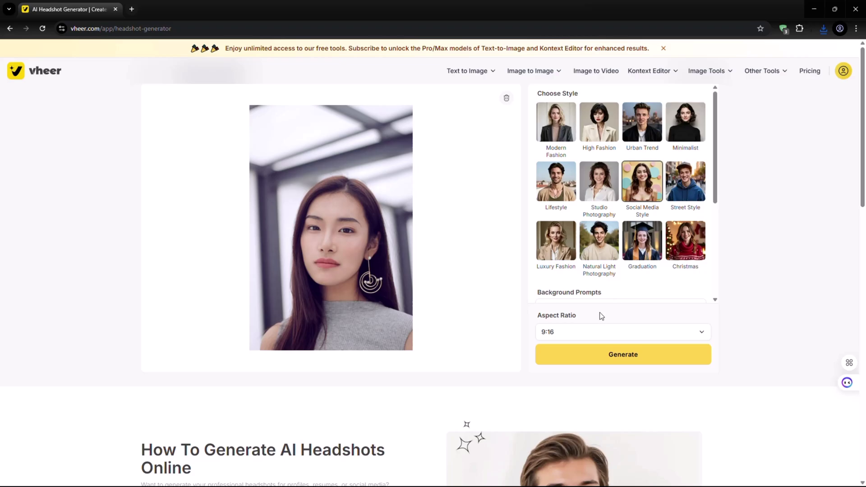
scroll(603, 316, down, 1)
scroll(631, 211, down, 4)
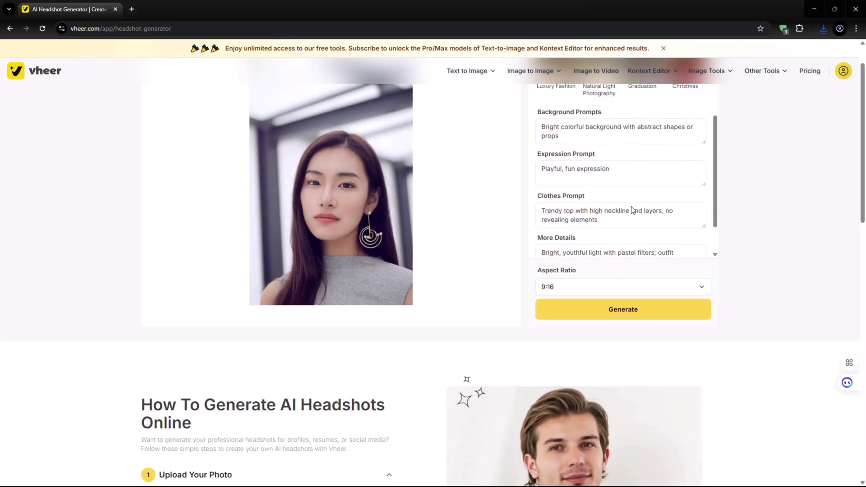
scroll(631, 211, up, 3)
click(631, 355)
scroll(654, 204, up, 3)
scroll(652, 206, up, 3)
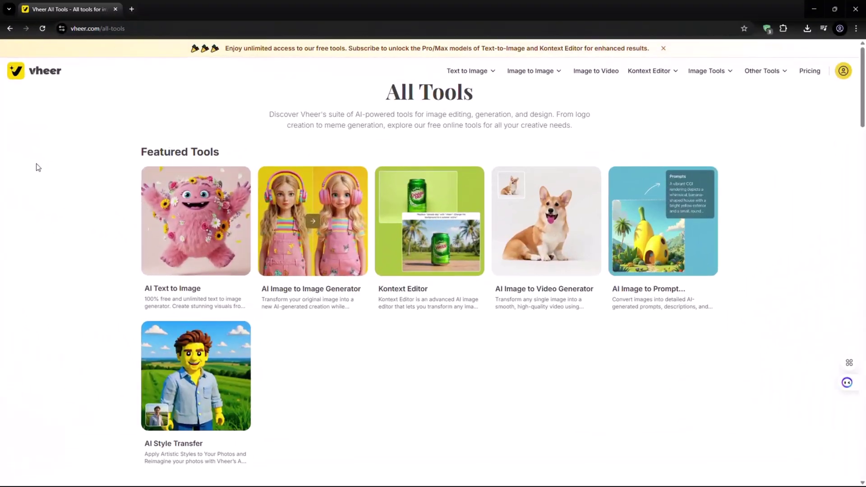
scroll(38, 167, down, 7)
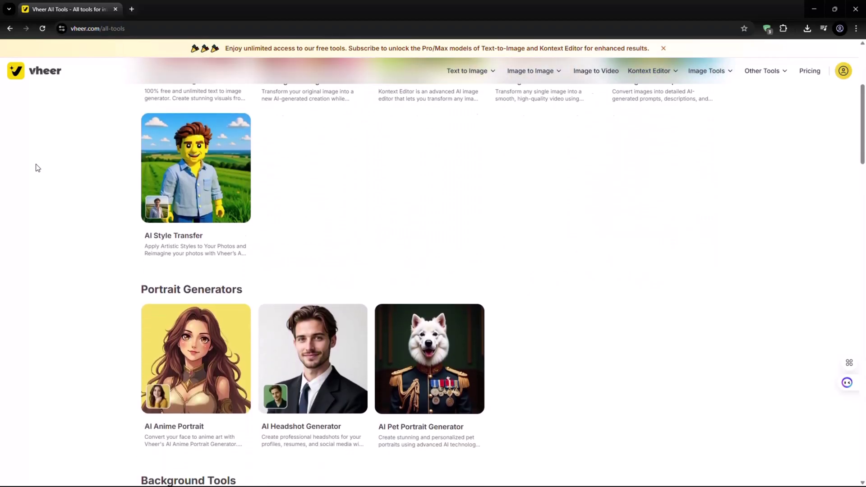
scroll(38, 168, down, 10)
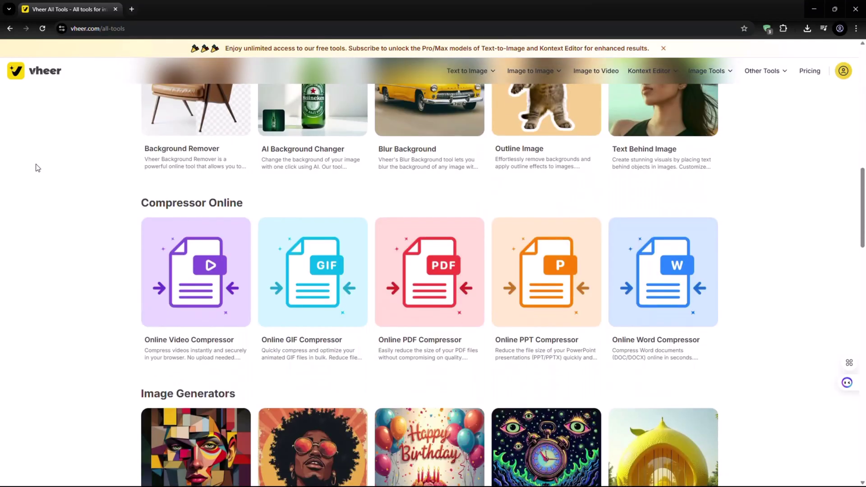
scroll(37, 168, down, 14)
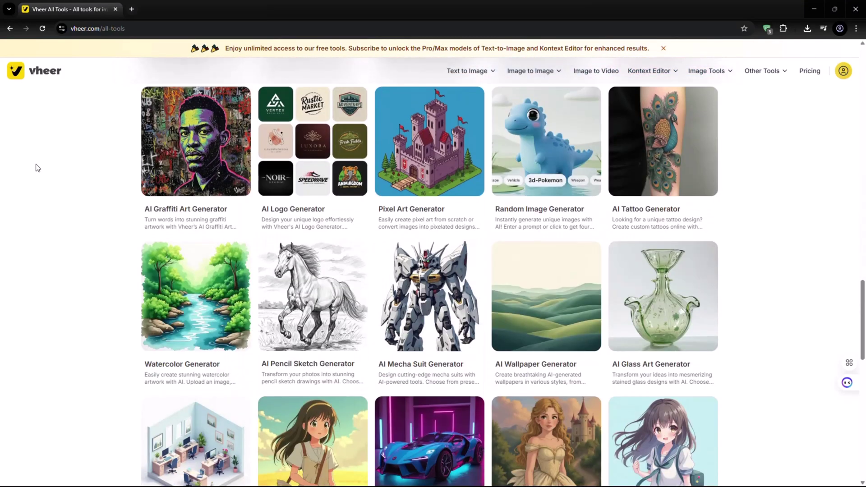
scroll(38, 168, down, 9)
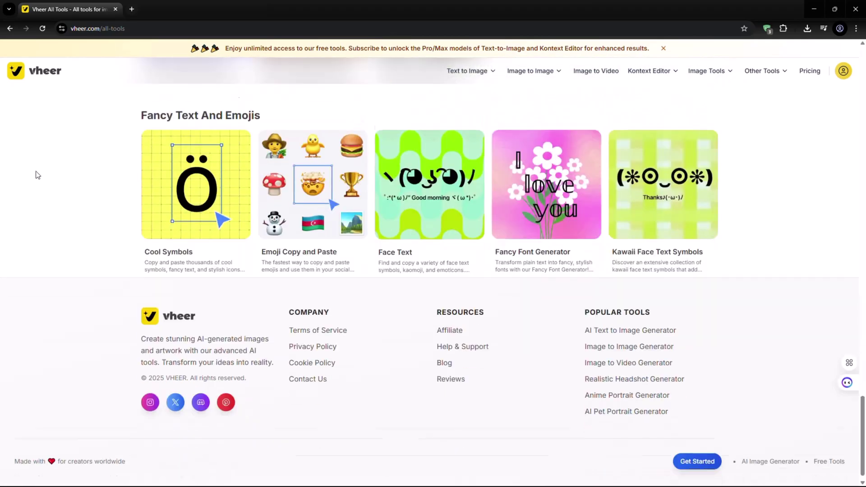
drag(864, 430, 864, 67)
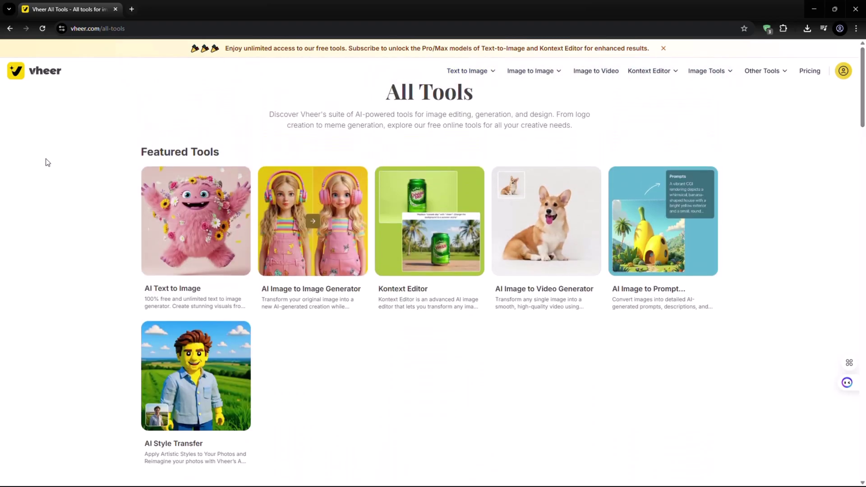
Go back to the Vheer homepage and bring its AI-generated images preview gallery into view
key(alt+Left)
scroll(73, 165, down, 7)
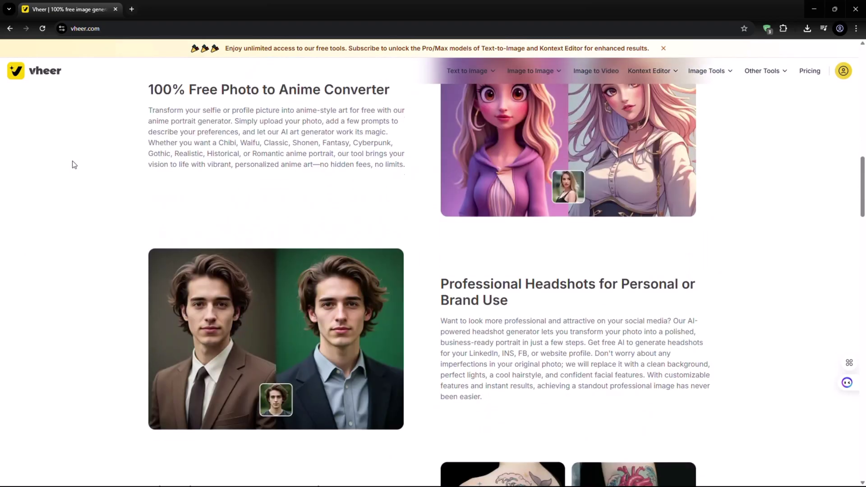
scroll(74, 164, down, 8)
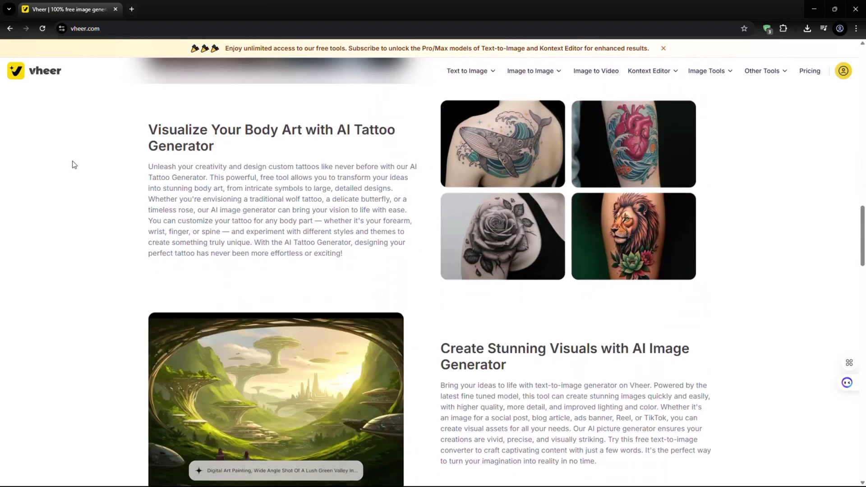
scroll(74, 164, down, 9)
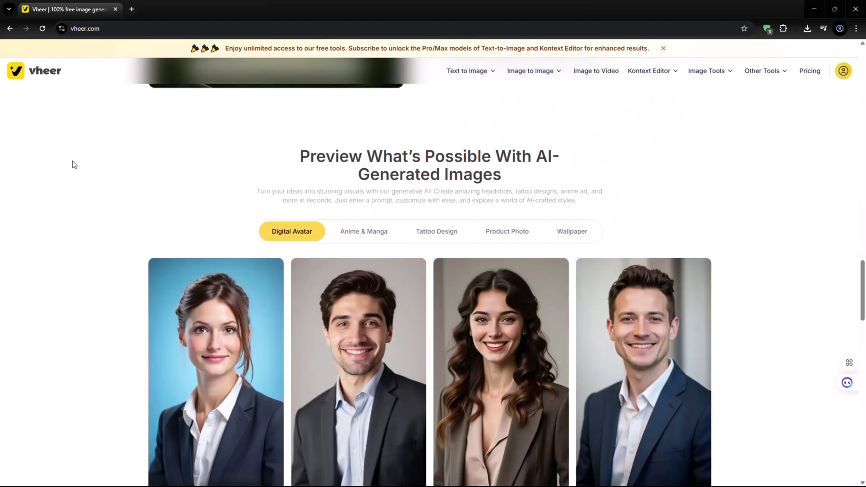
scroll(73, 165, down, 2)
Browse the Anime & Manga, Tattoo Design and Product Photo examples, ending on Wallpaper
click(370, 140)
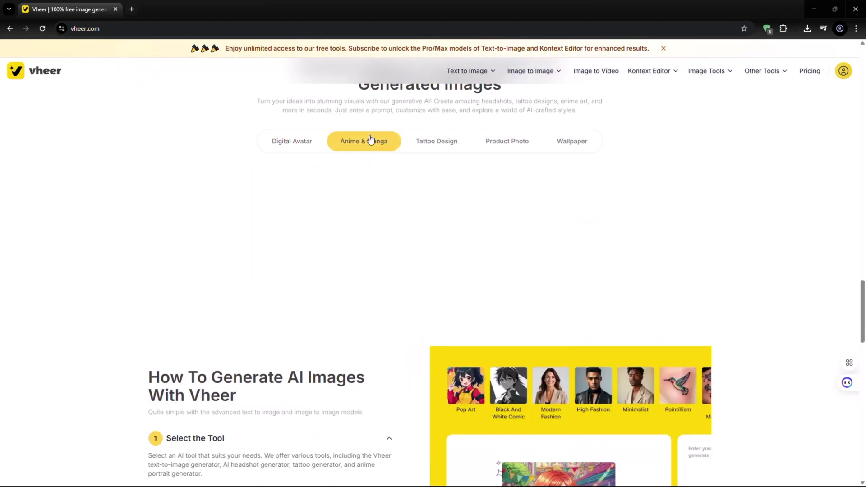
click(432, 140)
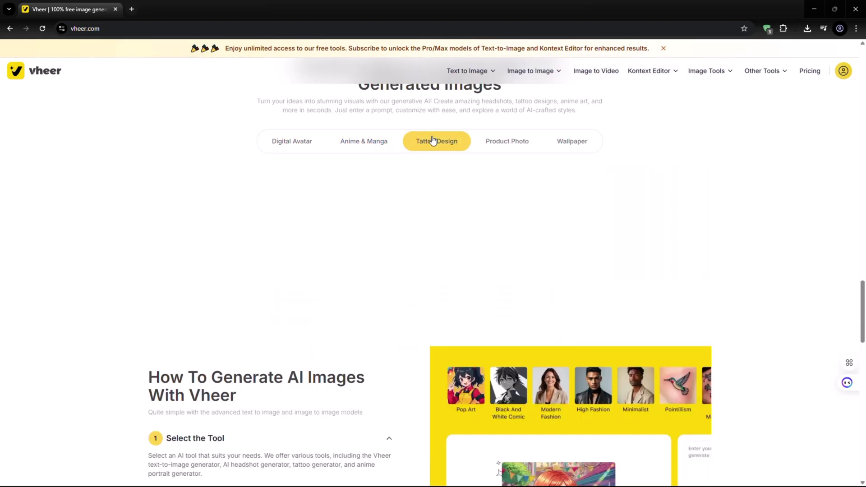
click(495, 142)
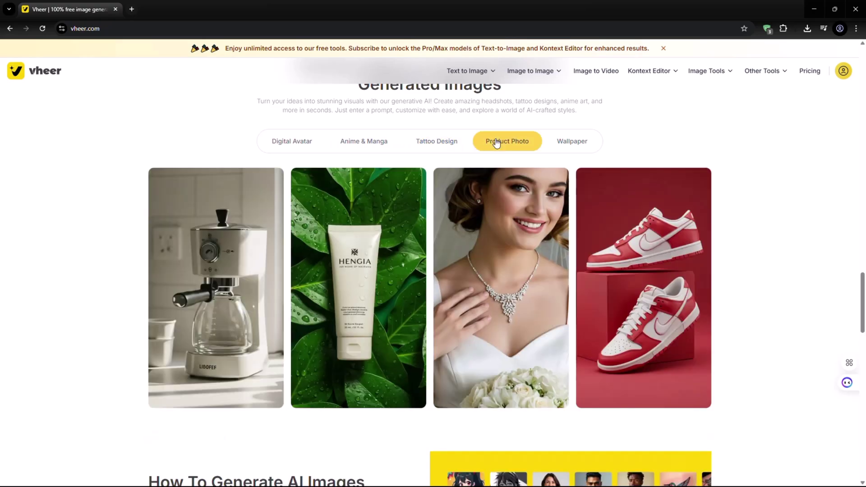
click(573, 142)
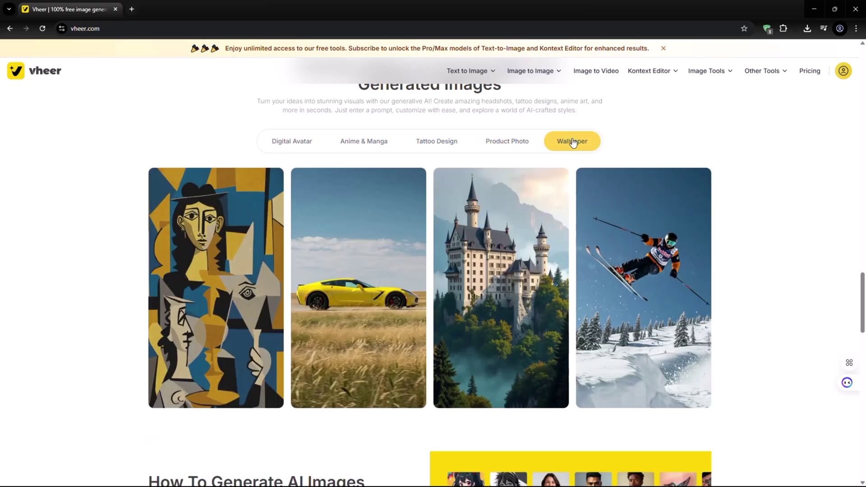